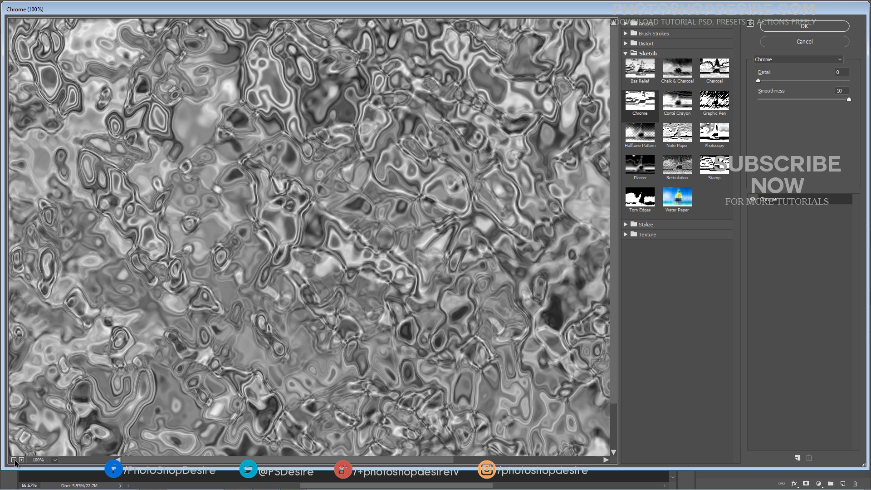
Apply the Chrome filter to Layer 4 with Detail 10 and Smoothness 10
click(14, 460)
click(625, 54)
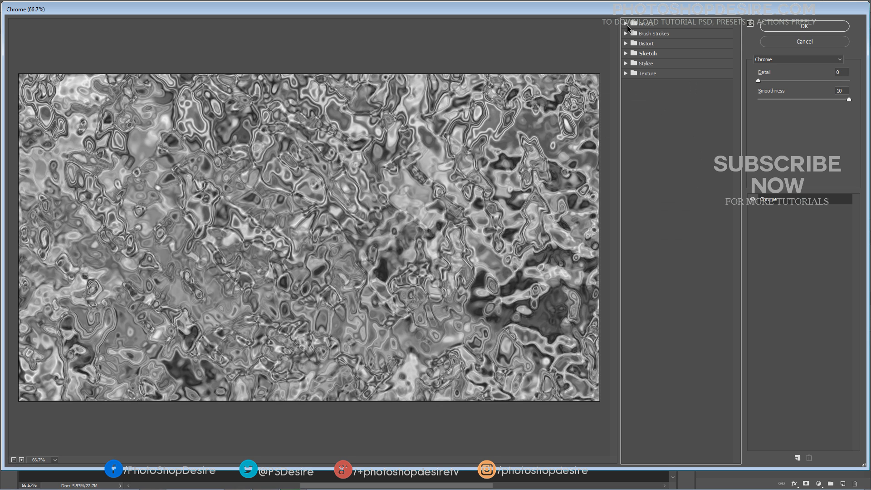
click(625, 54)
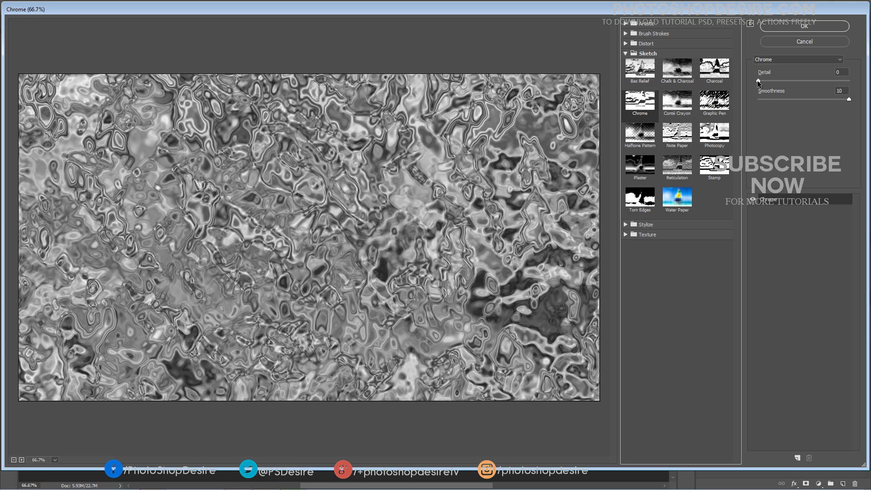
drag(758, 81, 849, 81)
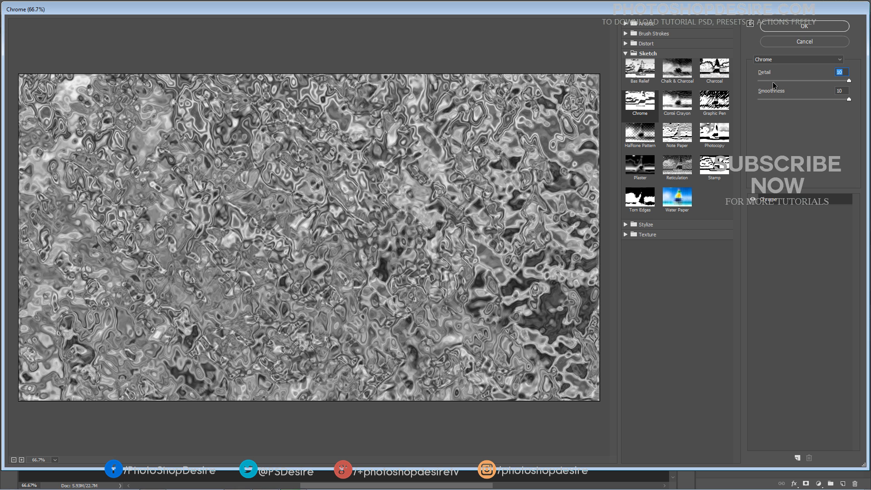
text(0)
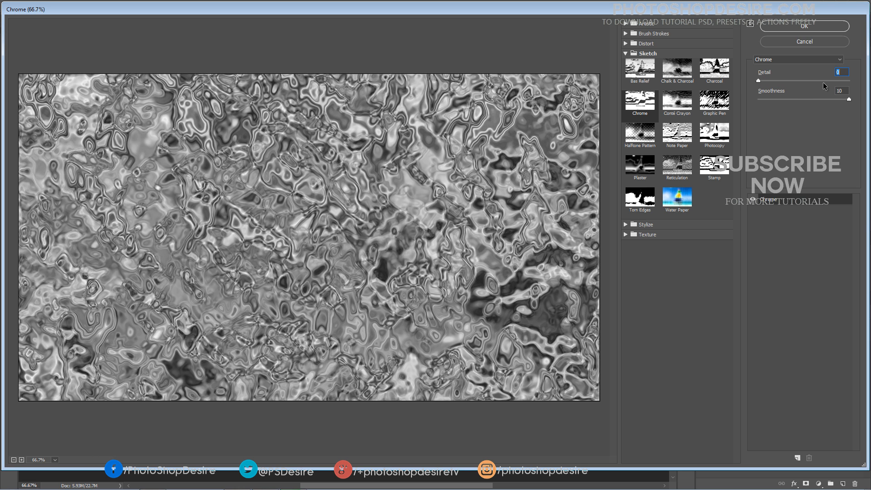
drag(823, 82, 857, 83)
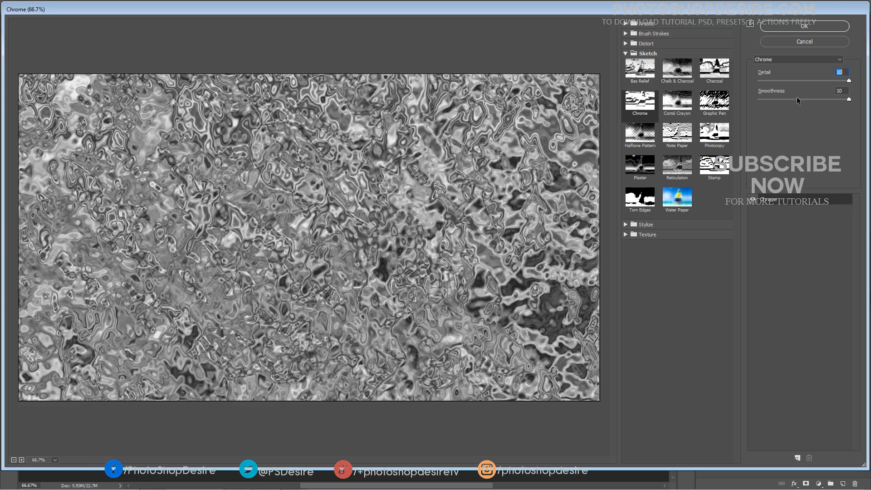
key(Tab)
click(787, 29)
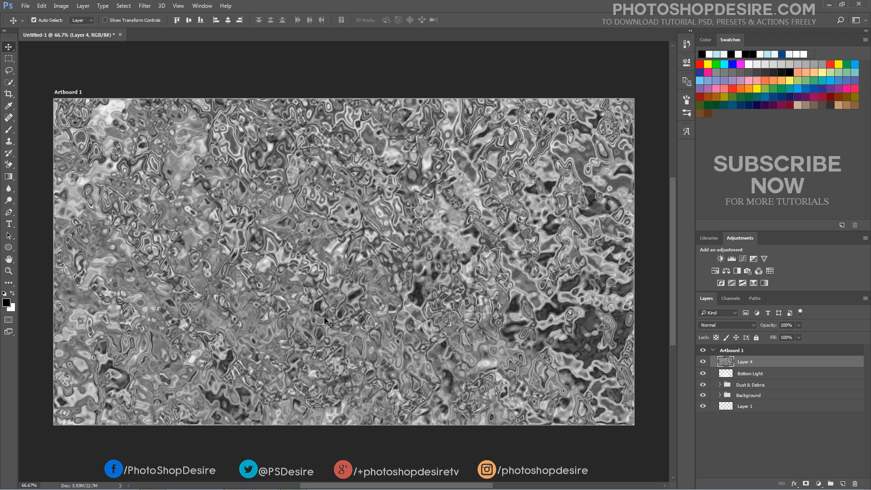
Start a Free Transform on Layer 4's chrome texture from the Edit menu
scroll(320, 313, down, 3)
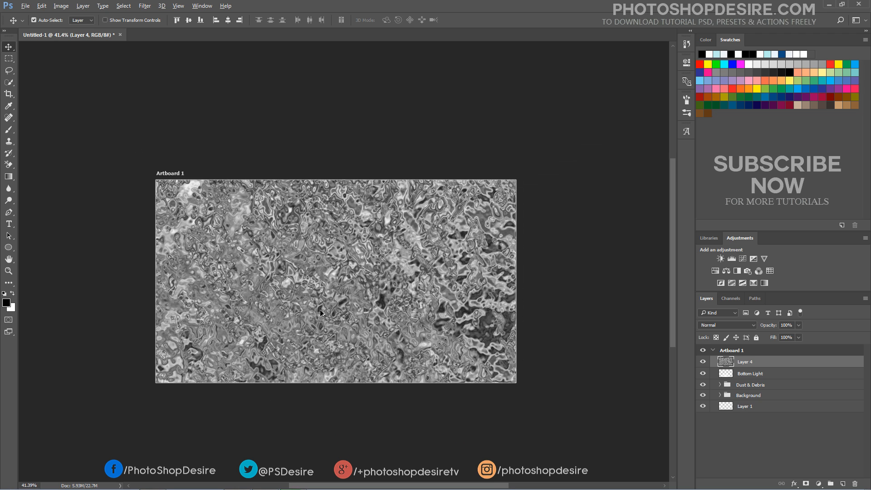
scroll(320, 313, down, 1)
scroll(309, 314, up, 1)
scroll(295, 315, down, 1)
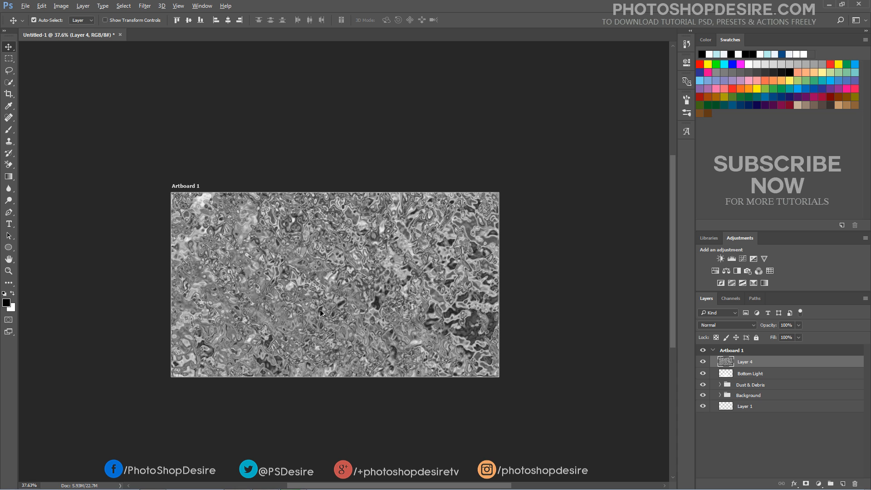
click(42, 5)
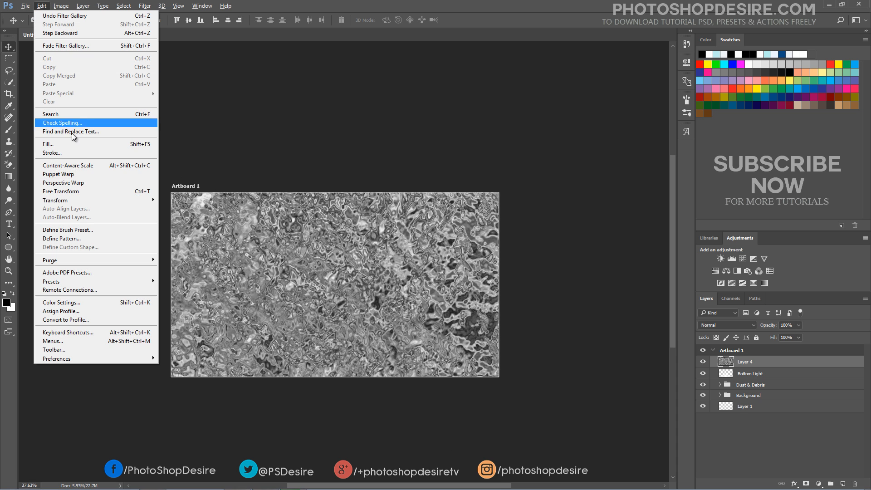
mouse_move(115, 199)
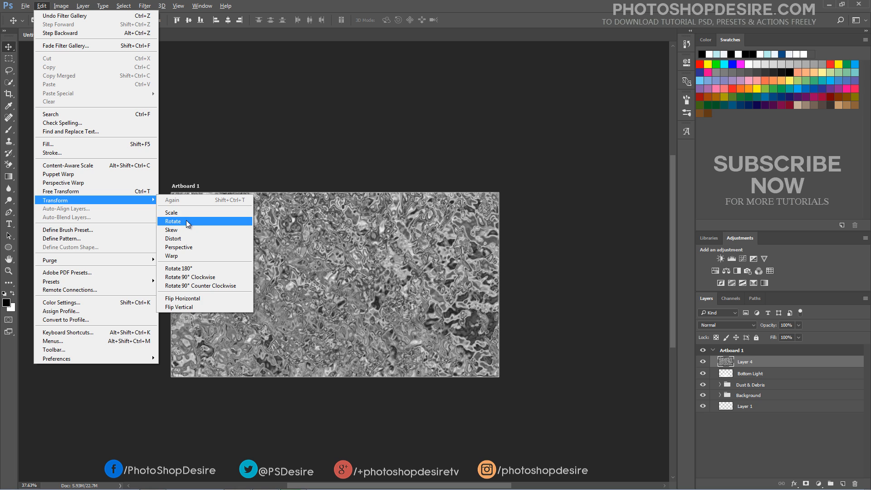
click(145, 192)
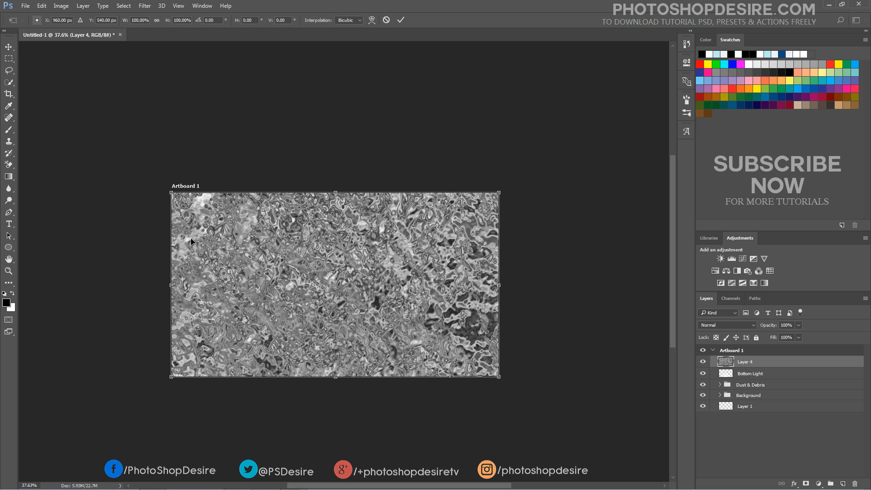
scroll(209, 218, down, 3)
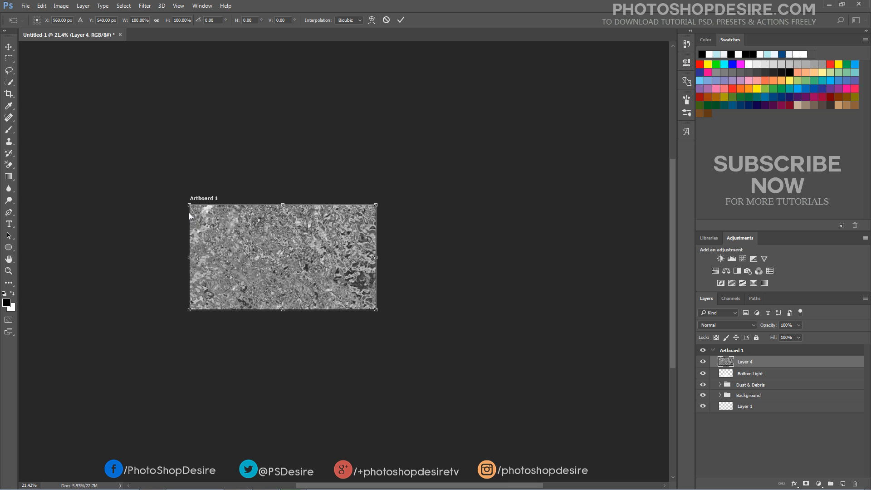
Stretch the top corners outward into a wide trapezoid and shift the texture upward
drag(189, 205, 42, 222)
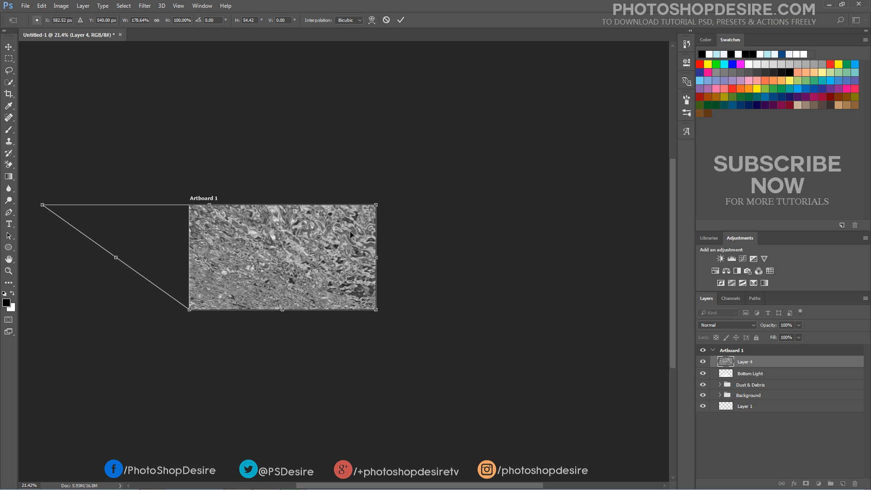
drag(378, 206, 500, 205)
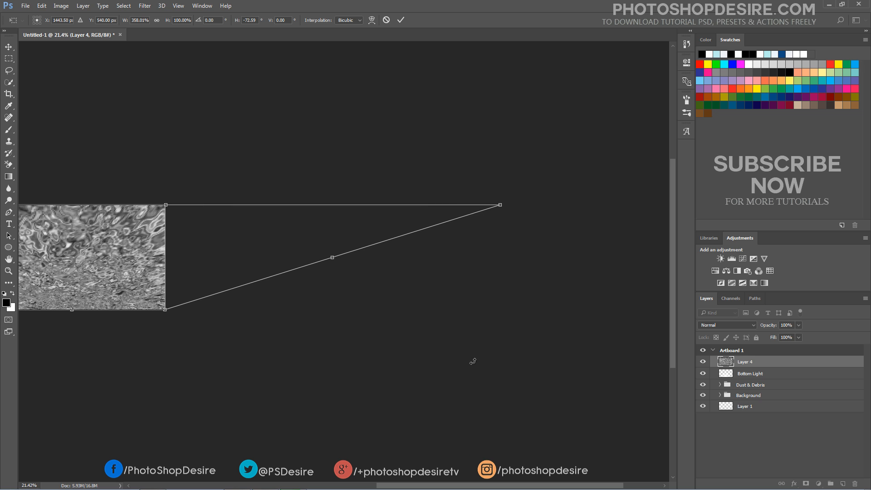
drag(425, 487, 325, 486)
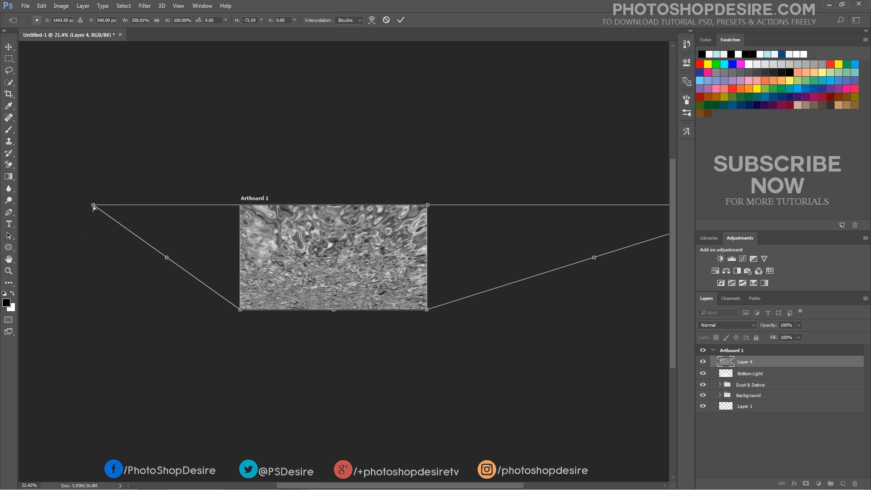
drag(94, 207, 276, 214)
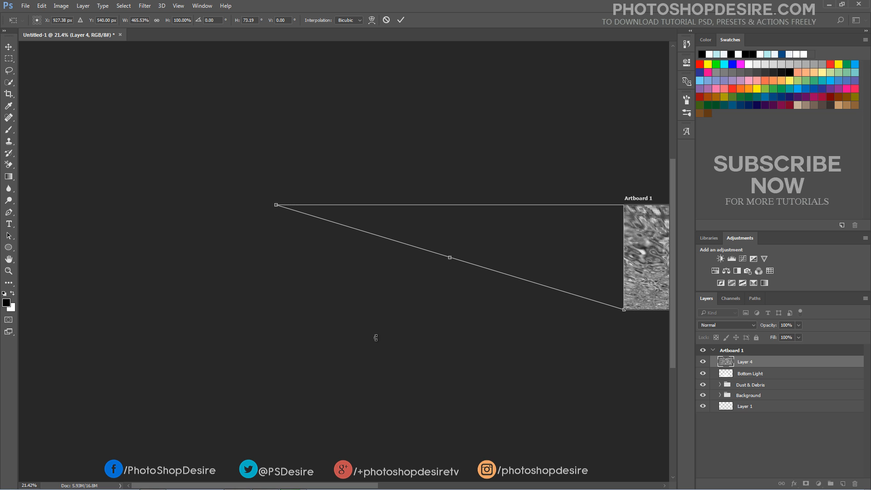
drag(376, 487, 512, 487)
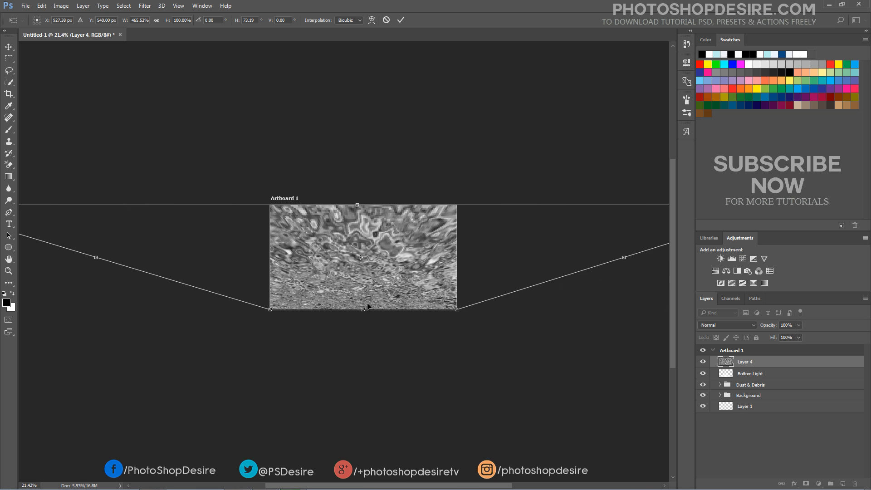
drag(373, 297, 374, 248)
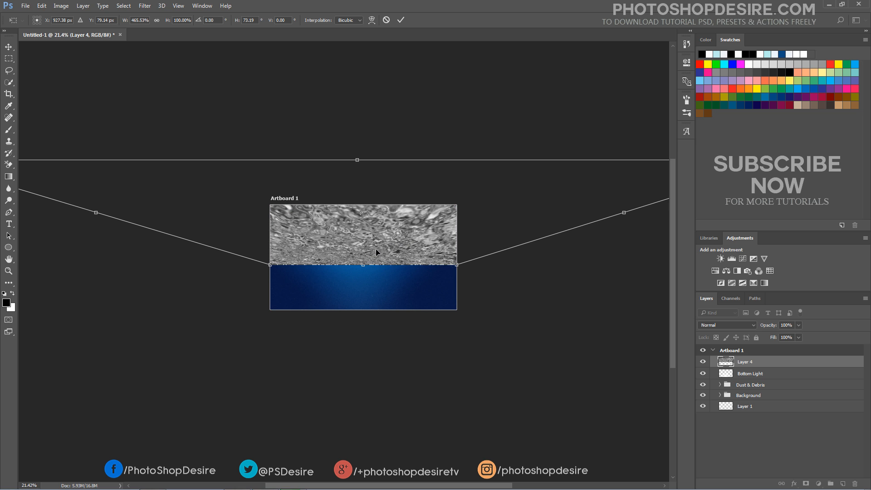
Commit the perspective transform on Layer 4
key(Return)
scroll(426, 242, up, 5)
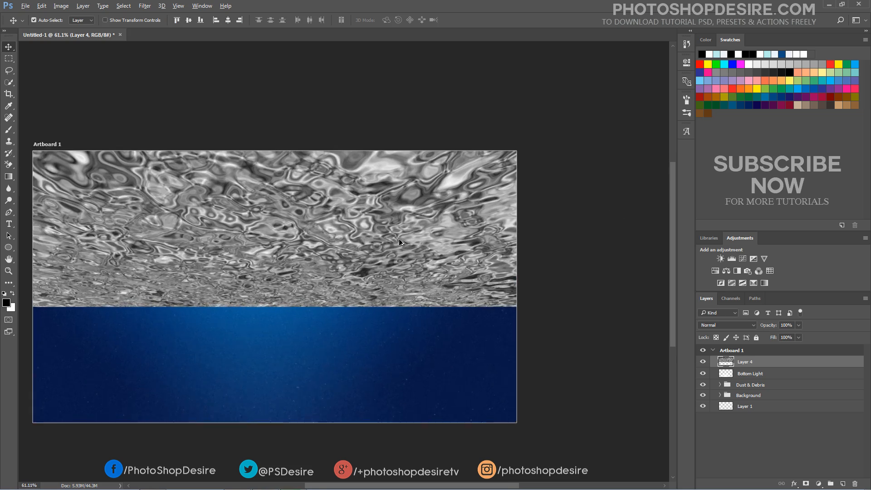
scroll(380, 241, up, 3)
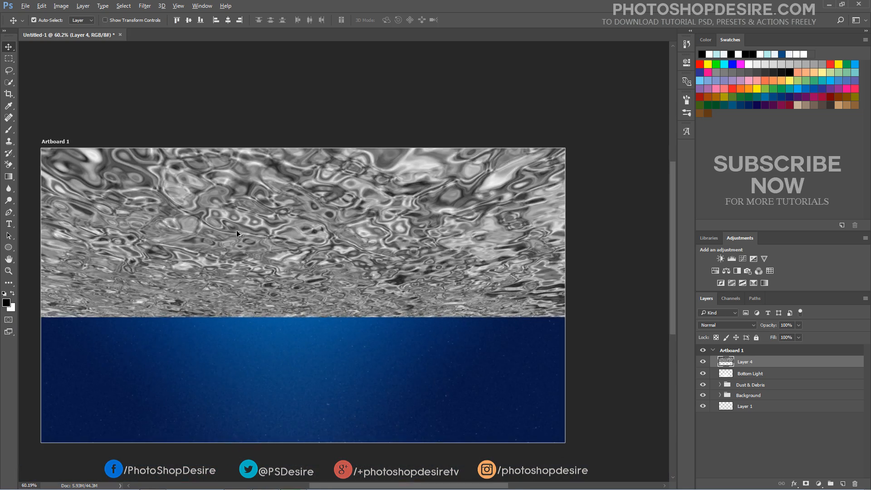
scroll(162, 238, up, 1)
scroll(154, 239, down, 3)
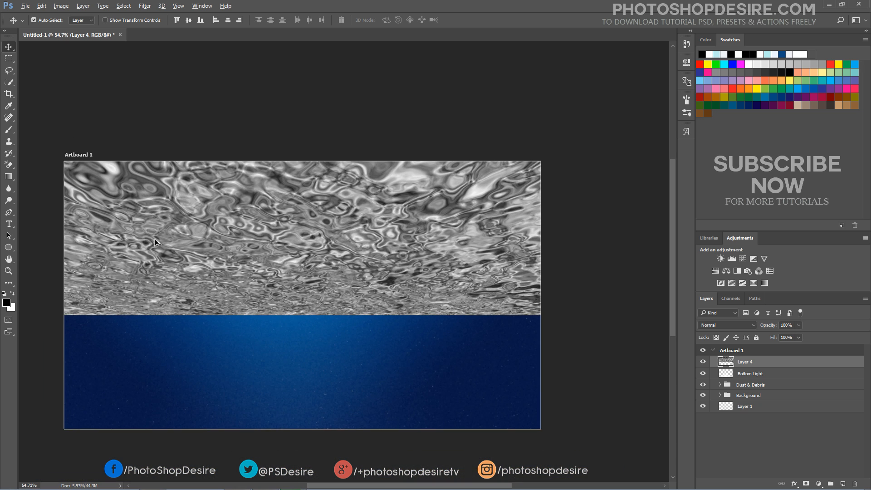
Fit the whole artboard on screen with the Zoom tool, then zoom out slightly
click(8, 271)
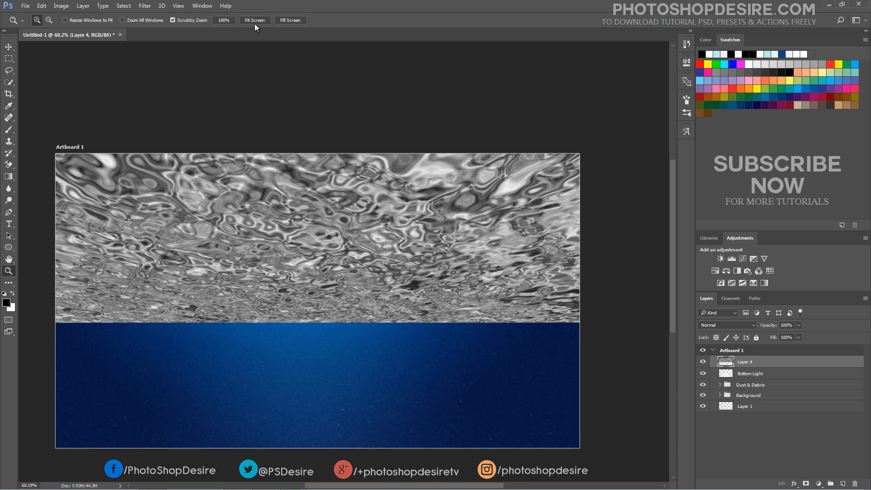
click(254, 20)
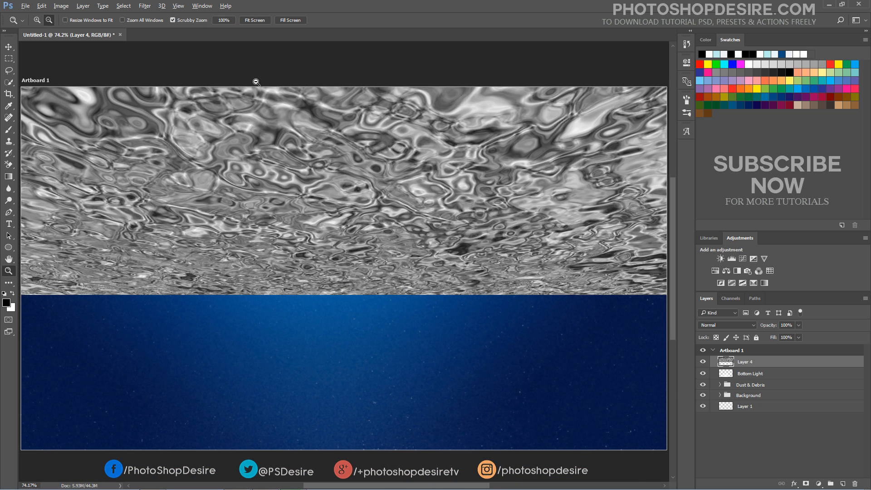
alt+click(257, 84)
scroll(257, 85, up, 2)
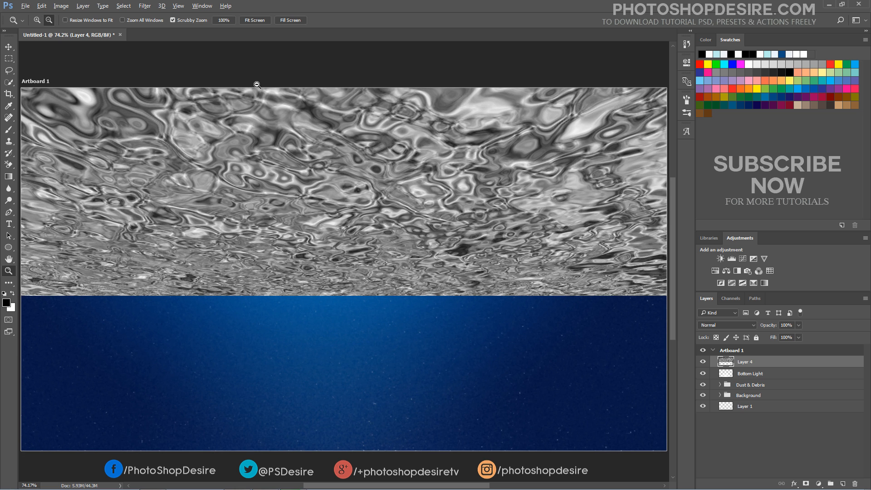
scroll(256, 85, down, 1)
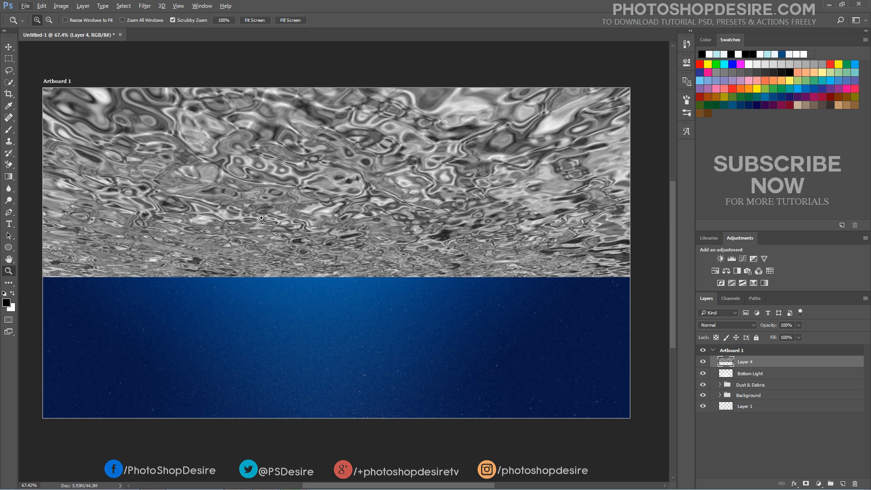
Convert Layer 4 to a smart object and add a Gaussian Blur of 1 pixel radius
right_click(748, 366)
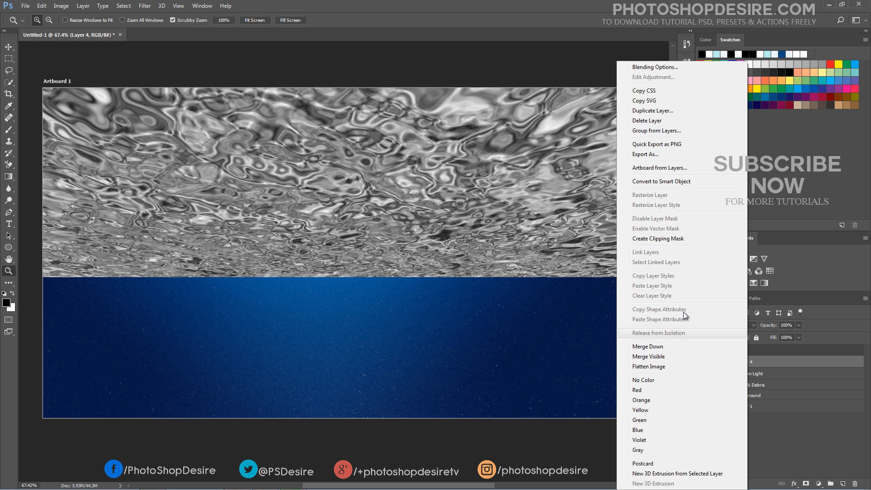
click(669, 182)
click(146, 6)
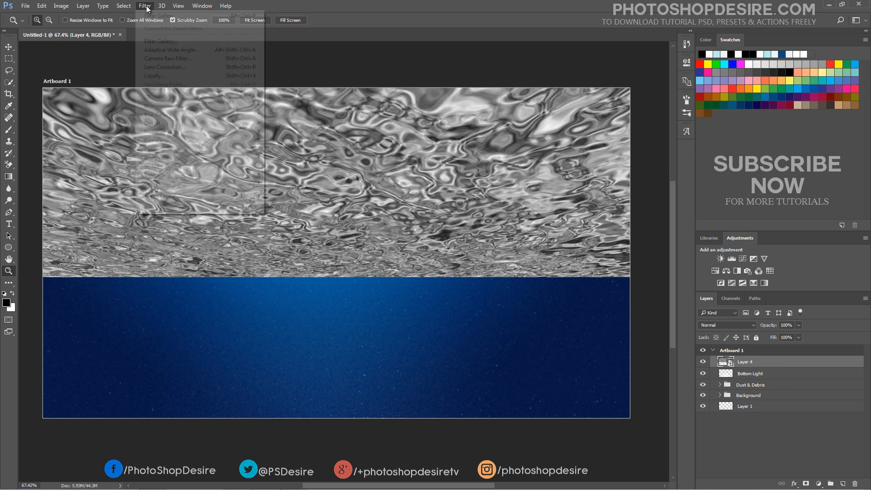
mouse_move(231, 121)
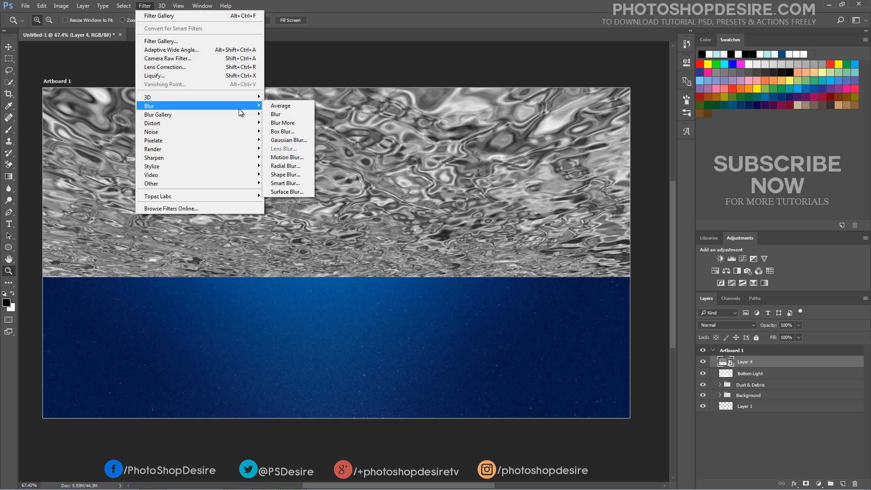
click(307, 138)
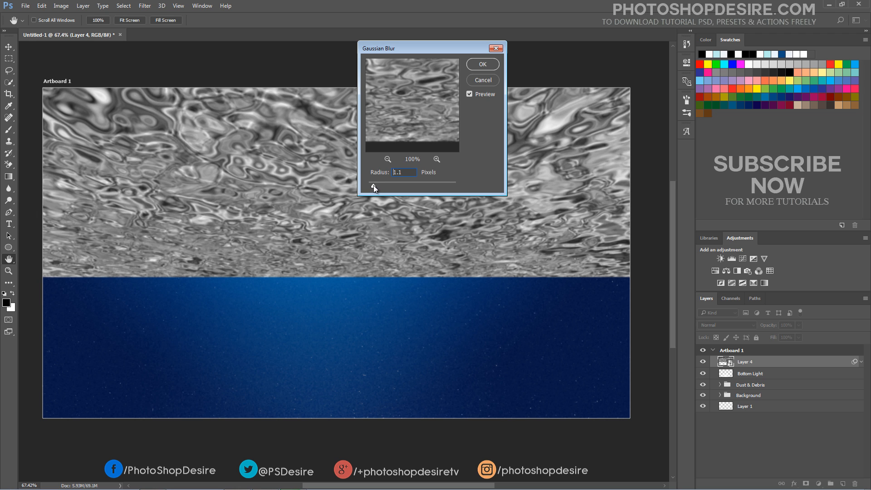
drag(373, 185, 373, 185)
click(496, 64)
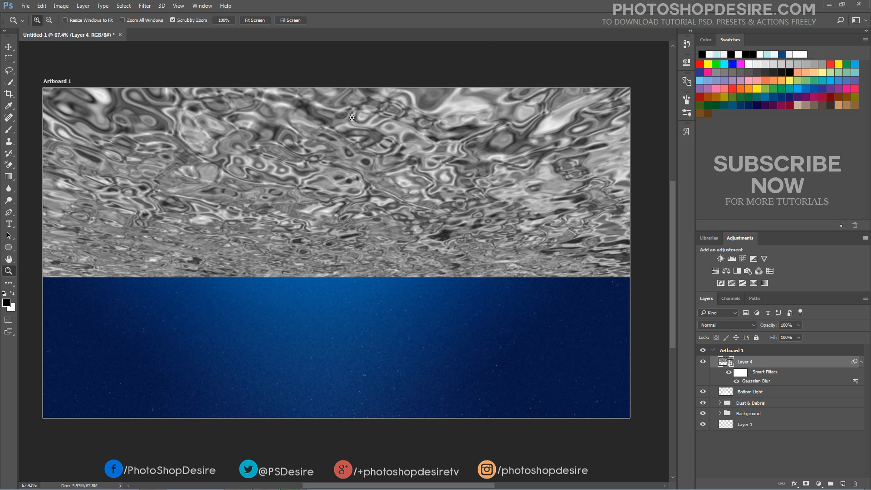
Add a Motion Blur smart filter at angle 0° with about 26 pixels distance
click(146, 6)
mouse_move(245, 107)
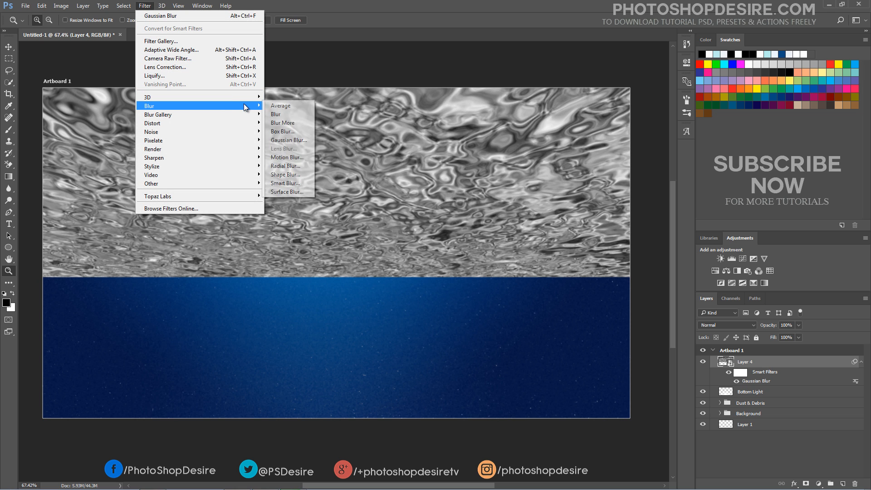
click(288, 157)
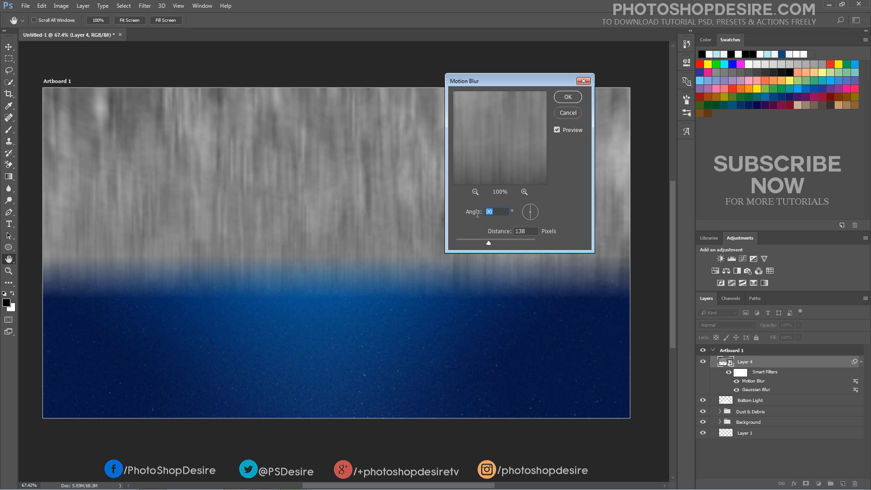
text(0)
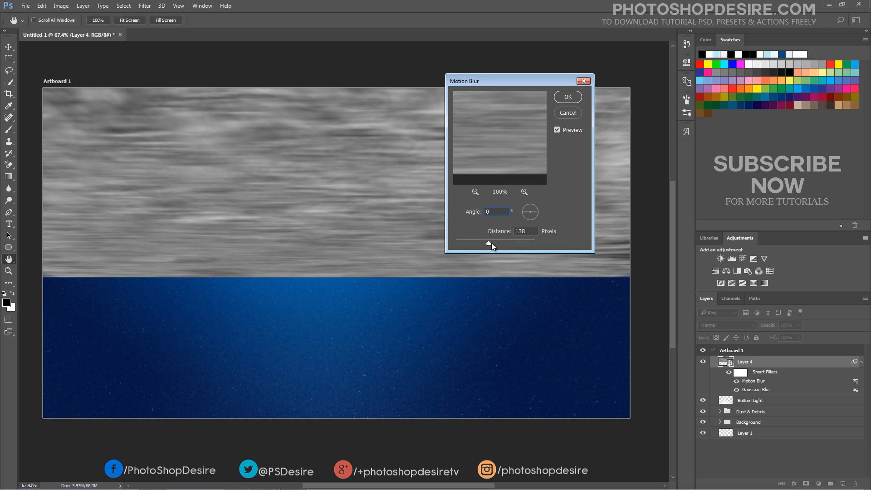
drag(489, 243, 472, 243)
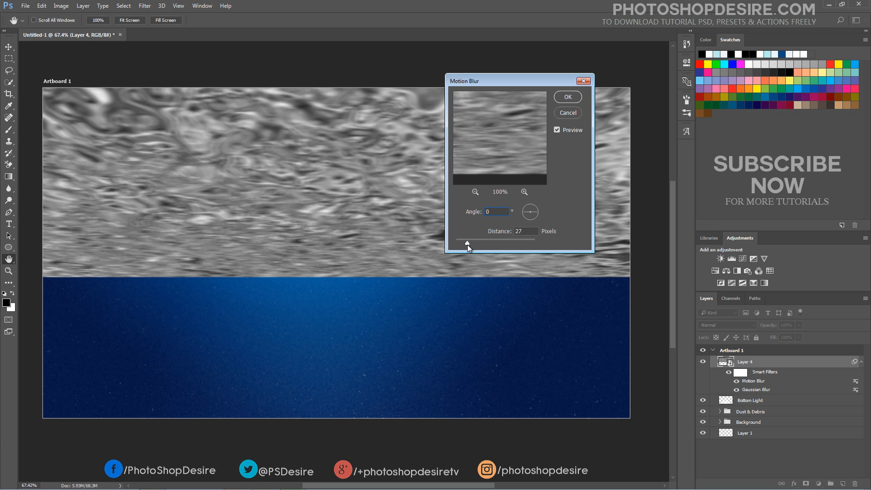
key(Tab)
click(567, 97)
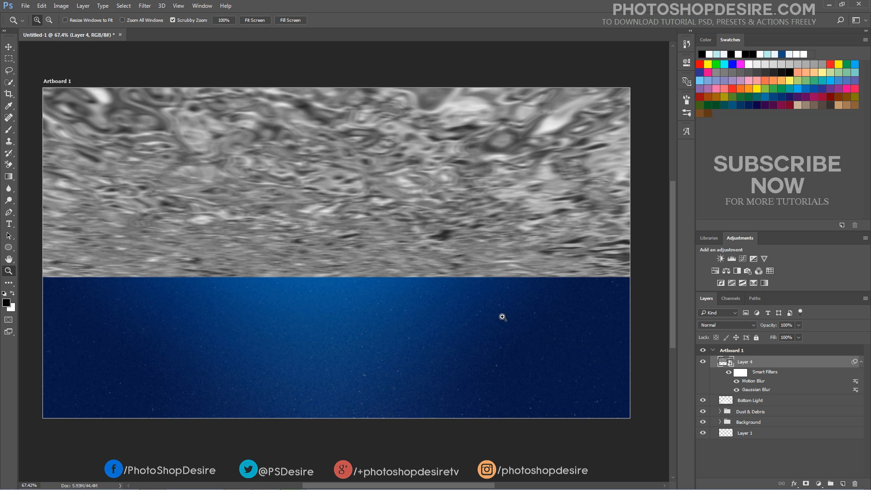
Add a white layer mask to Layer 4 and try a gradient fade on it
click(805, 484)
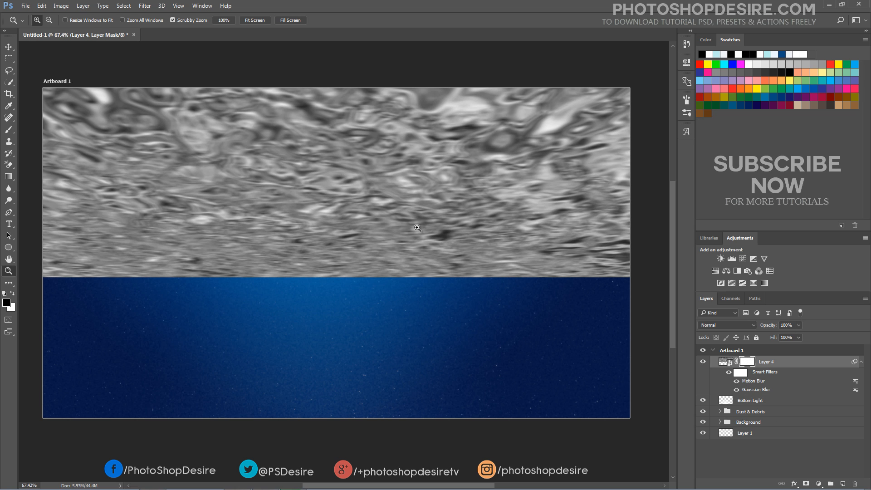
click(11, 176)
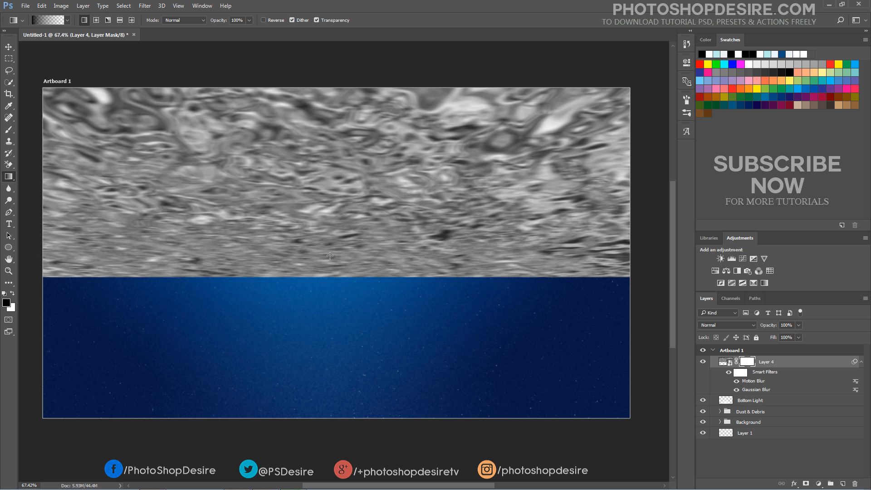
drag(330, 256, 320, 85)
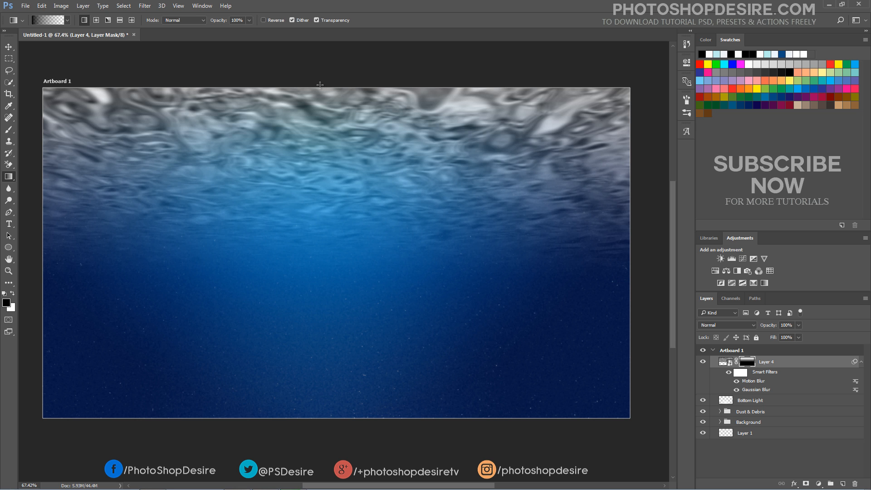
scroll(320, 94, down, 2)
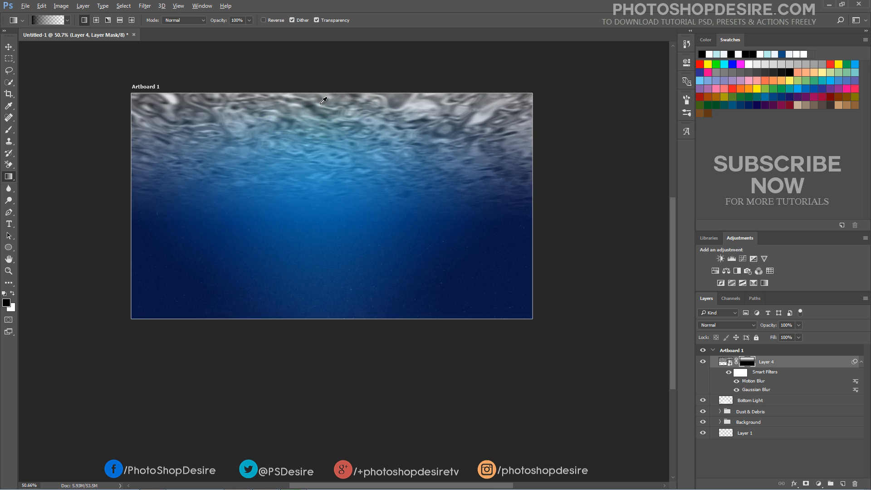
scroll(321, 95, up, 3)
scroll(324, 100, down, 2)
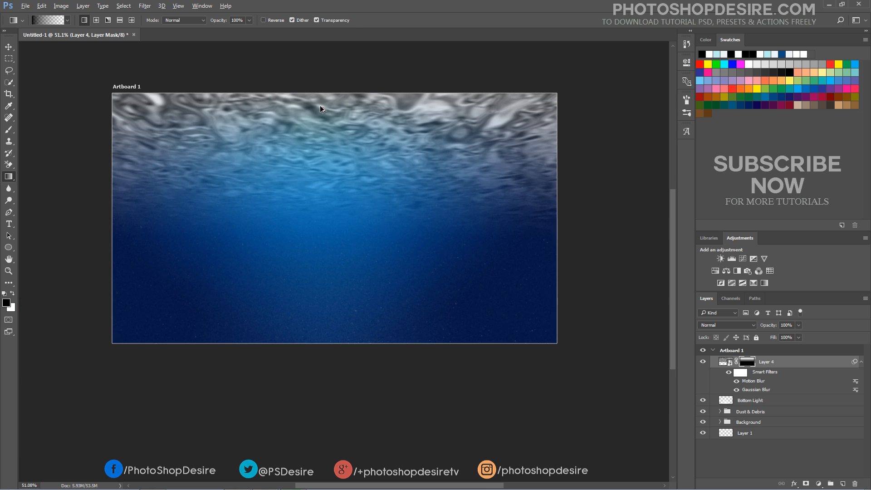
scroll(317, 119, up, 2)
scroll(313, 127, up, 1)
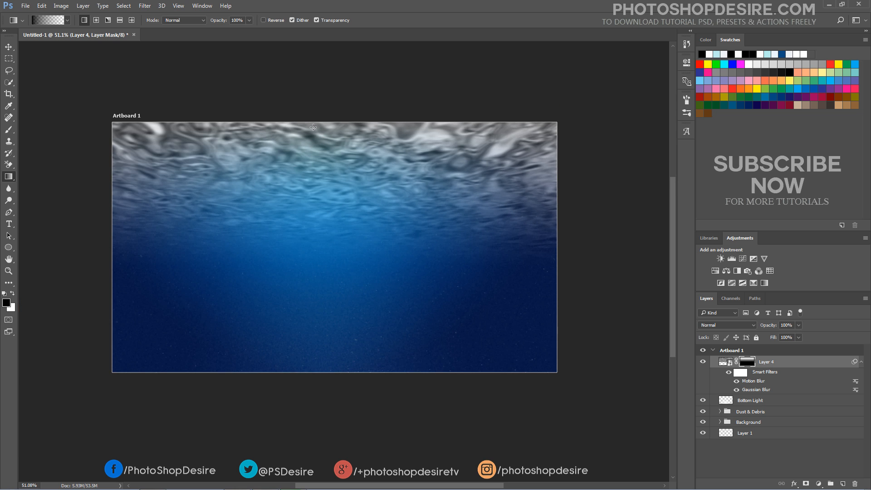
Redraw the gradient fade twice, undoing both attempts to leave the mask plain white
drag(313, 130, 331, 297)
scroll(332, 297, down, 10)
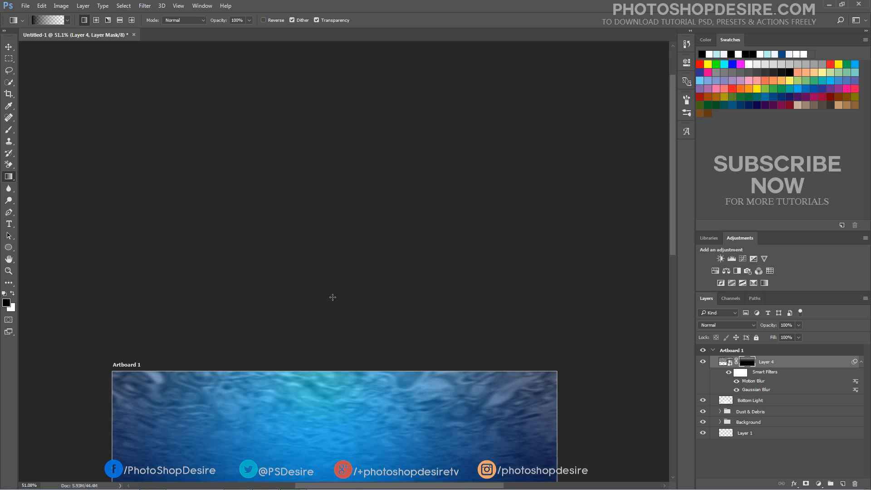
scroll(334, 297, down, 10)
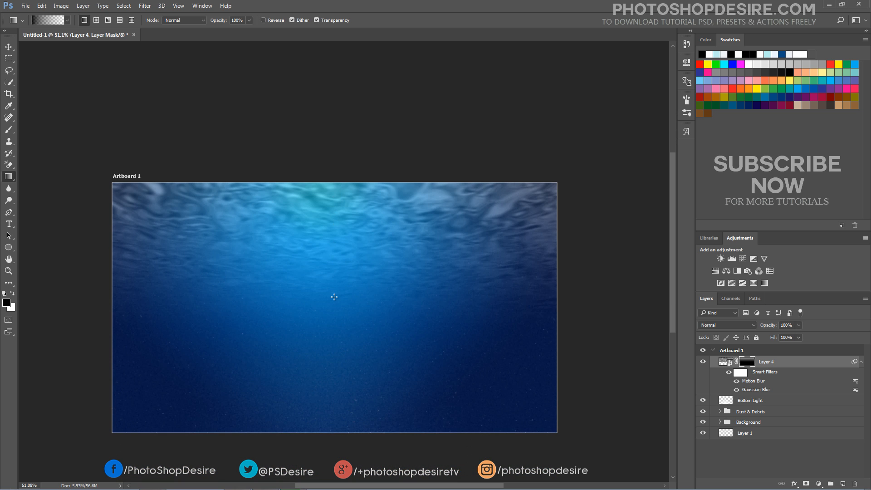
key(ctrl+alt+z)
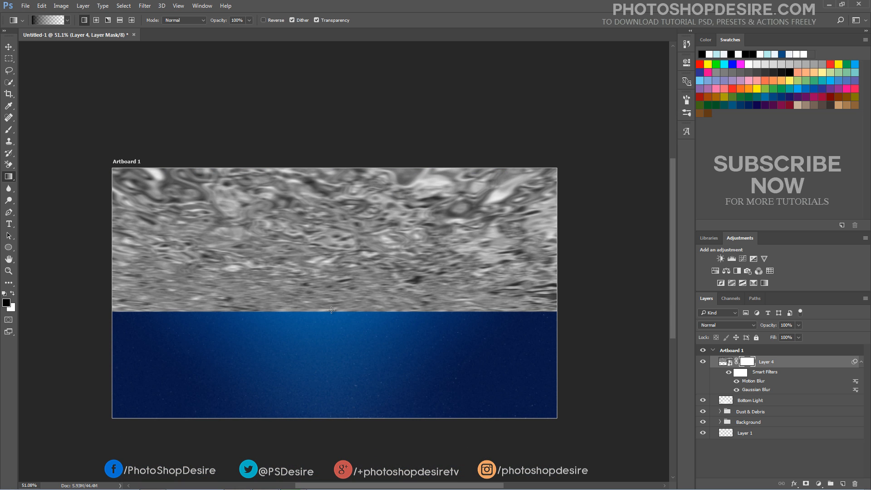
drag(331, 310, 286, 61)
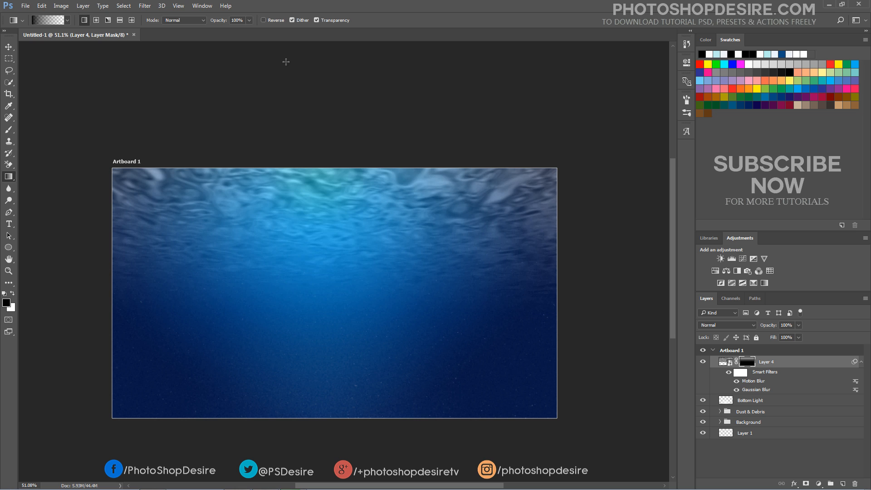
key(ctrl+alt+z)
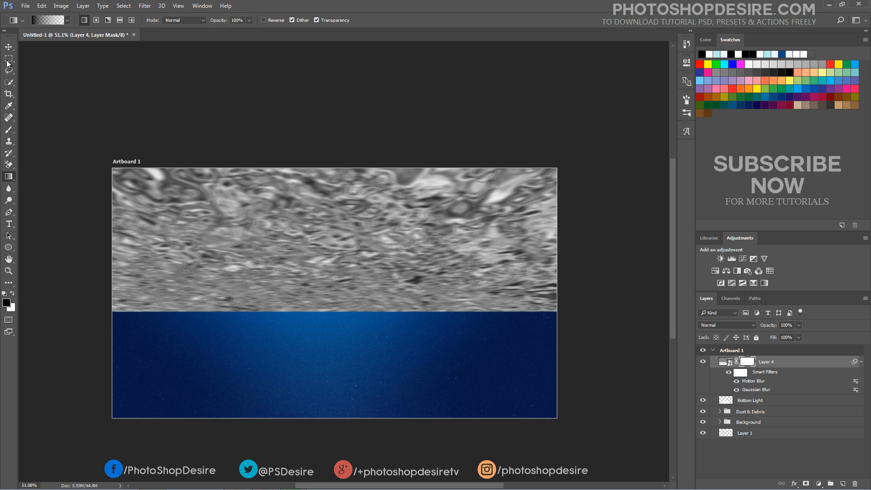
Move Layer 4's texture higher, then draw an upward gradient on its mask to fade it into the sea
click(8, 47)
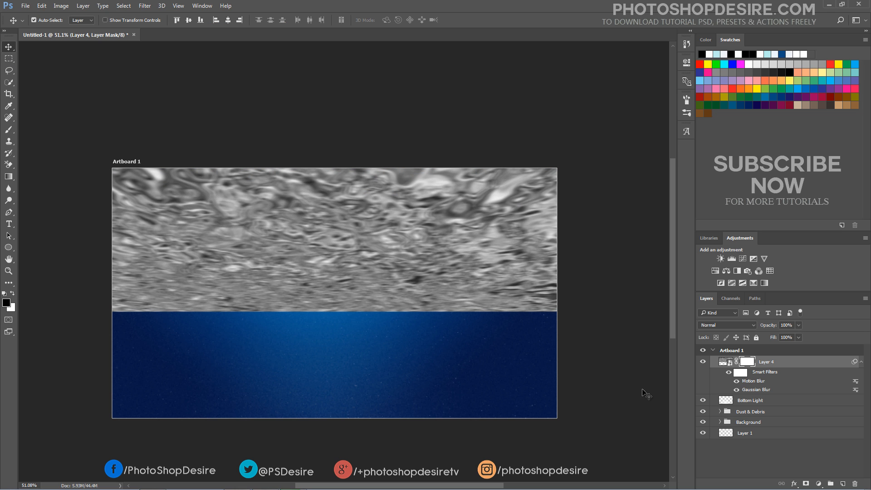
click(725, 364)
drag(328, 291, 325, 245)
click(746, 362)
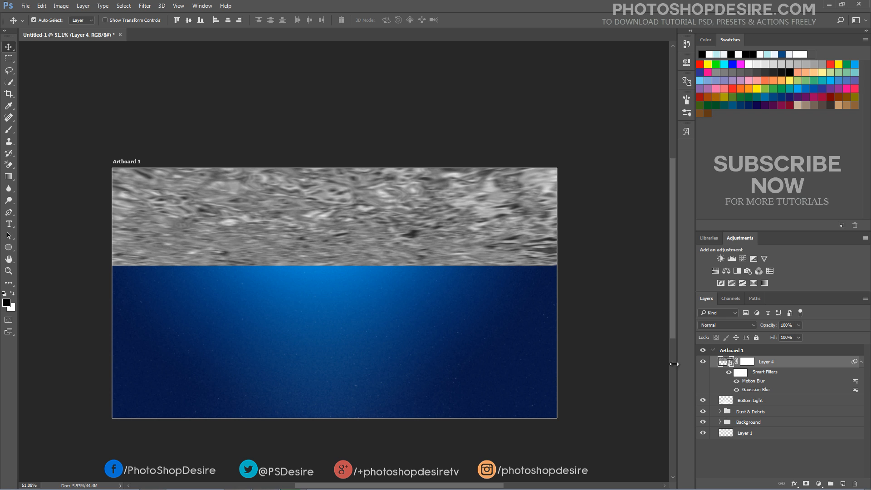
key(g)
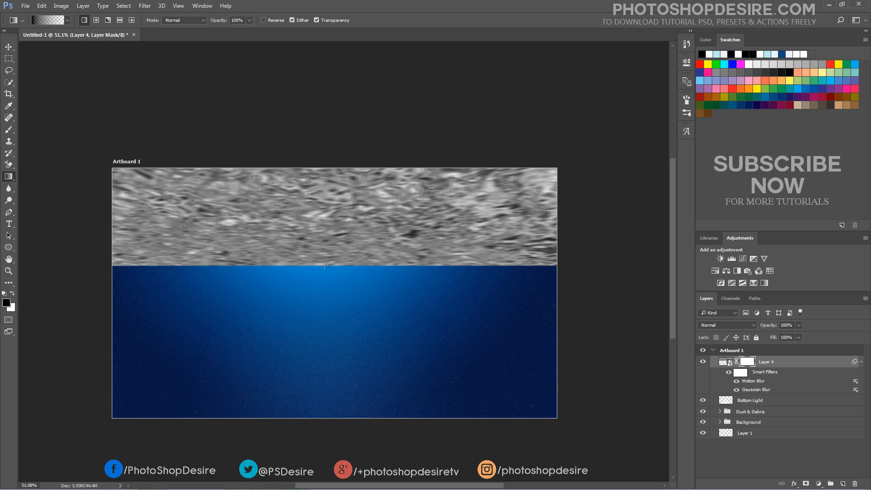
drag(324, 266, 311, 167)
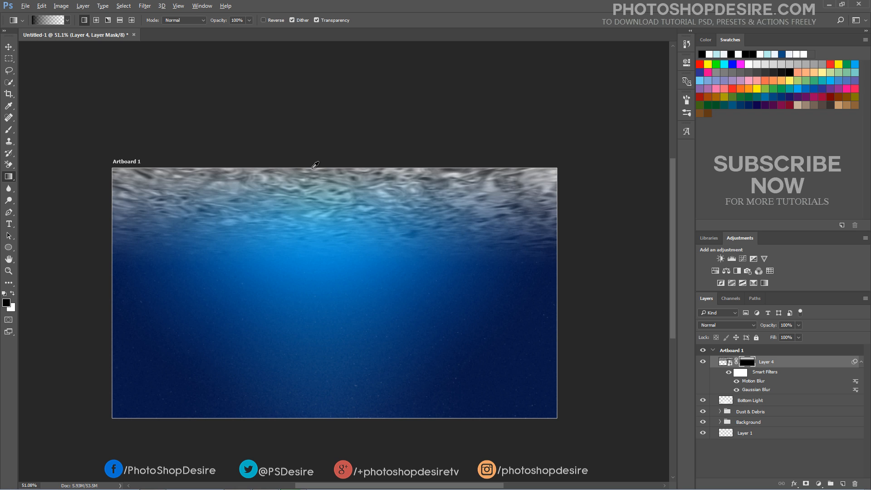